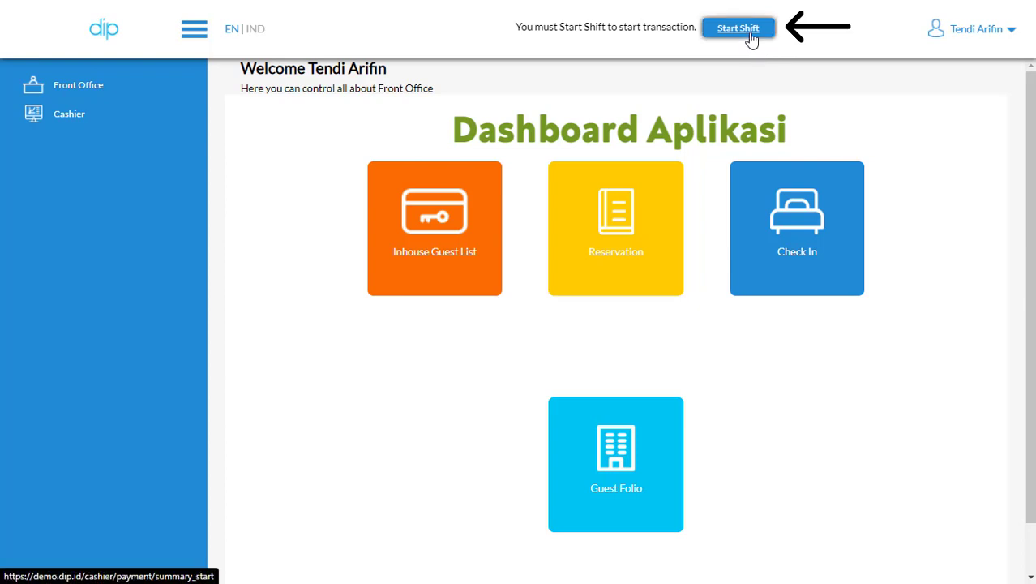
- Start the cashier shift and open the Summary Cashier page
{"action": "left_click", "coordinate": [750, 37]}
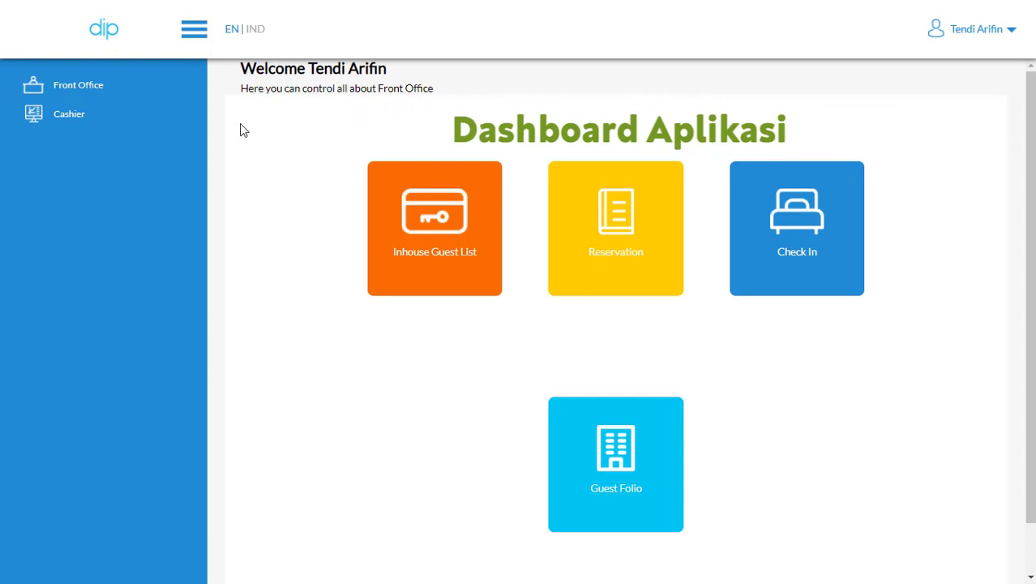
{"action": "left_click", "coordinate": [193, 121]}
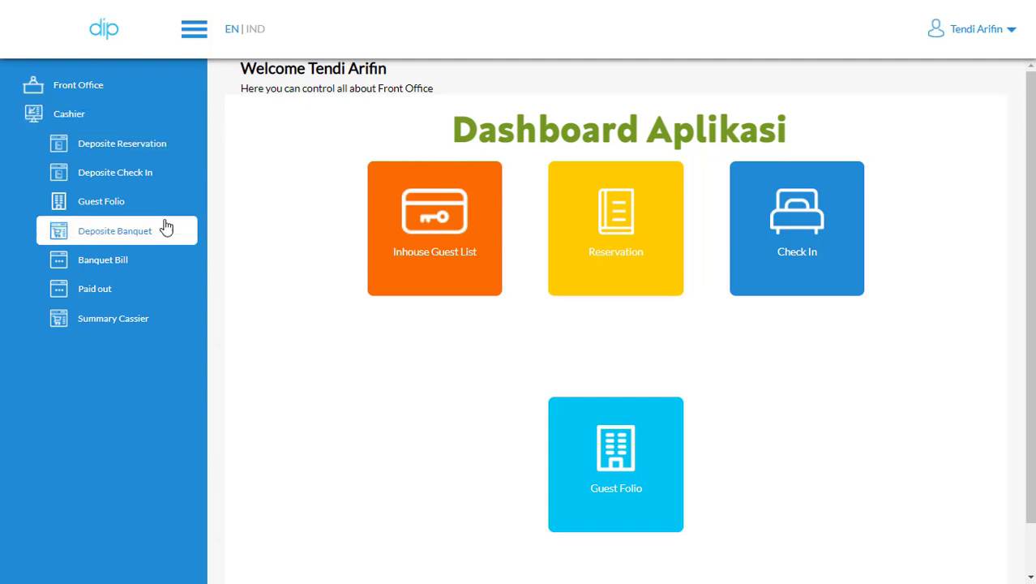
{"action": "left_click", "coordinate": [154, 322]}
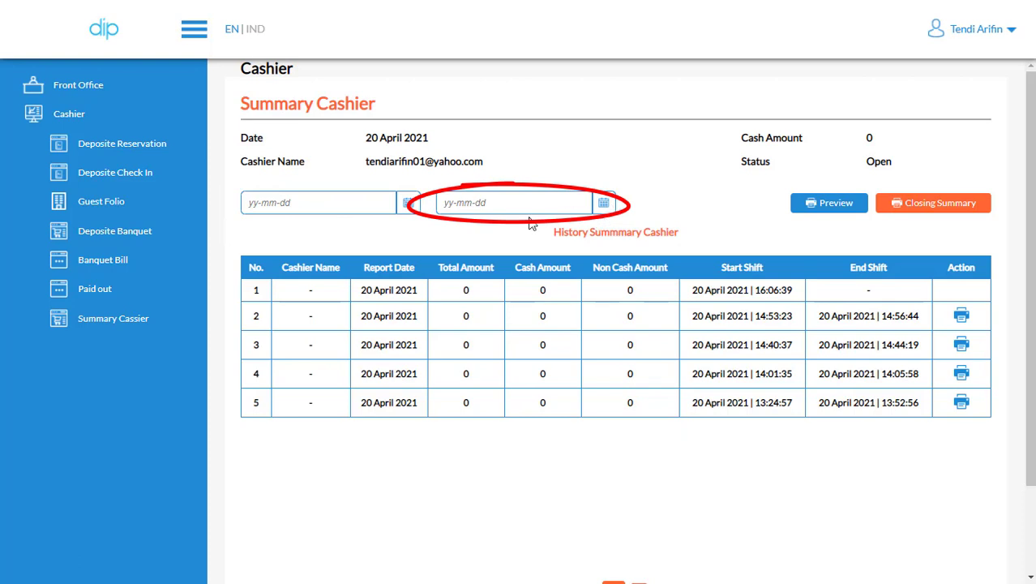
- Inspect the calendars of the two date filters above the cashier summary history, including their month choices
{"action": "left_click", "coordinate": [410, 204]}
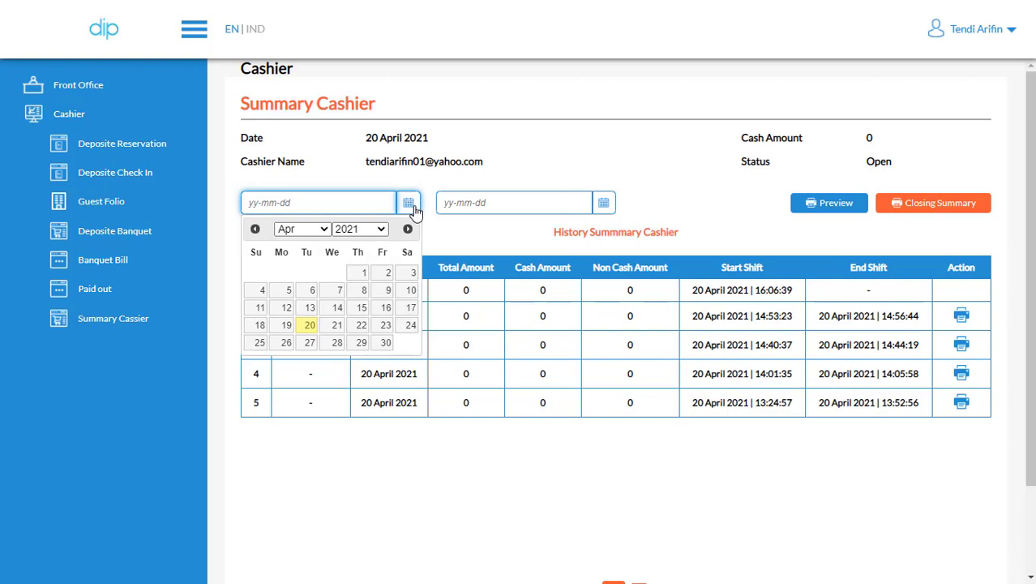
{"action": "left_click", "coordinate": [320, 229]}
{"action": "left_click", "coordinate": [326, 232]}
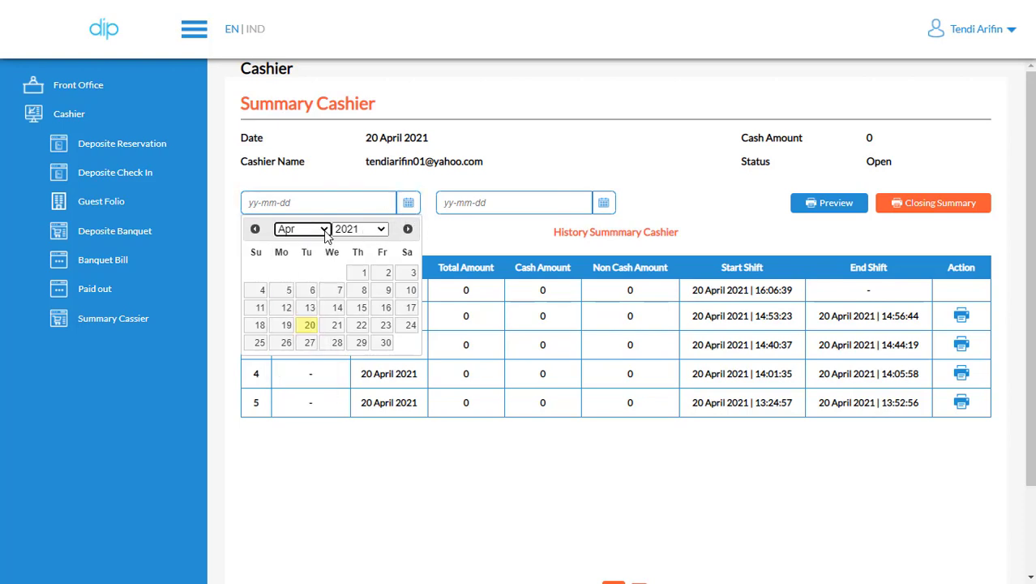
{"action": "left_click", "coordinate": [602, 209]}
{"action": "left_click", "coordinate": [530, 230]}
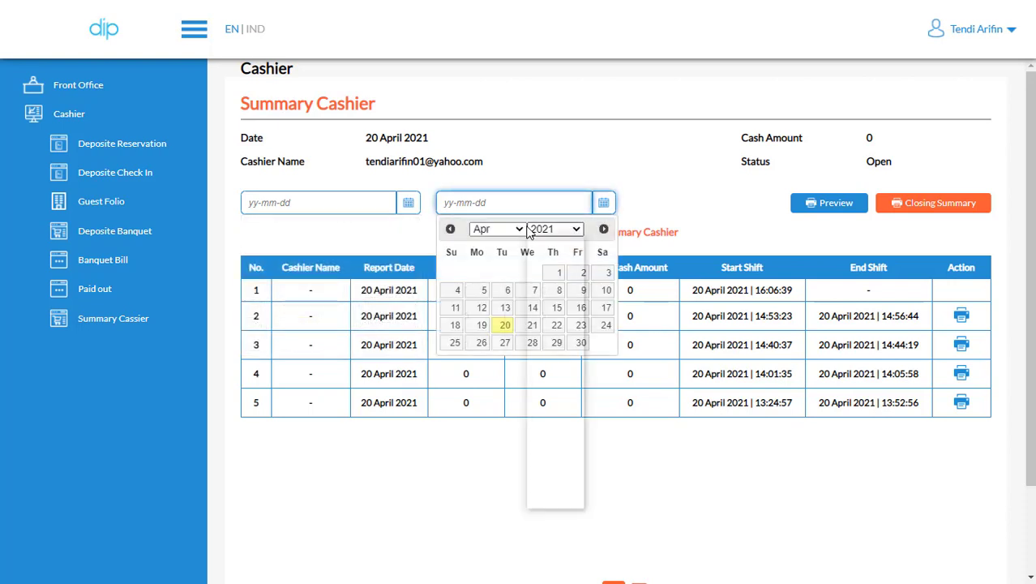
{"action": "left_click", "coordinate": [530, 230]}
{"action": "left_click", "coordinate": [524, 230]}
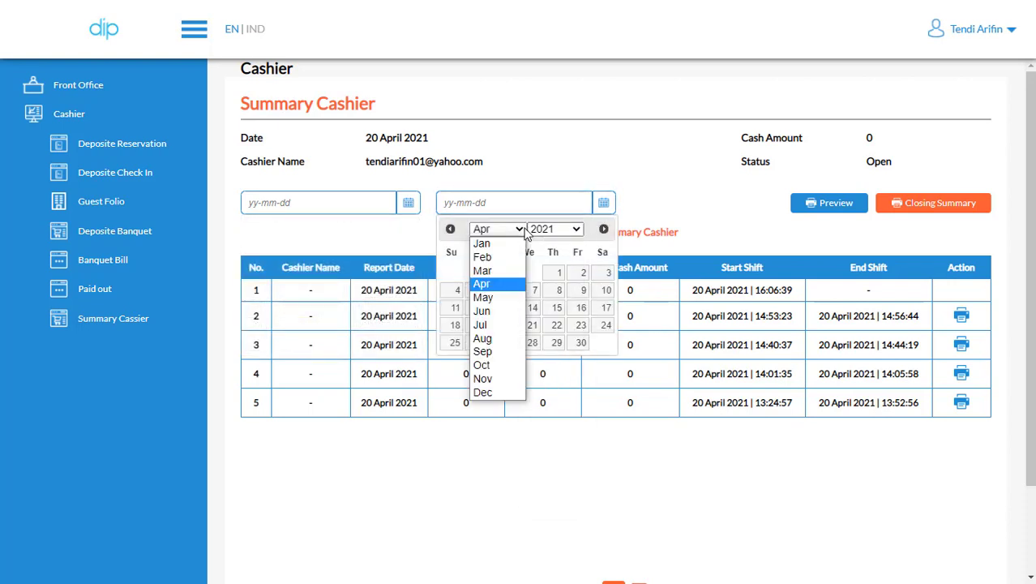
{"action": "left_click", "coordinate": [527, 230]}
{"action": "left_click", "coordinate": [602, 208]}
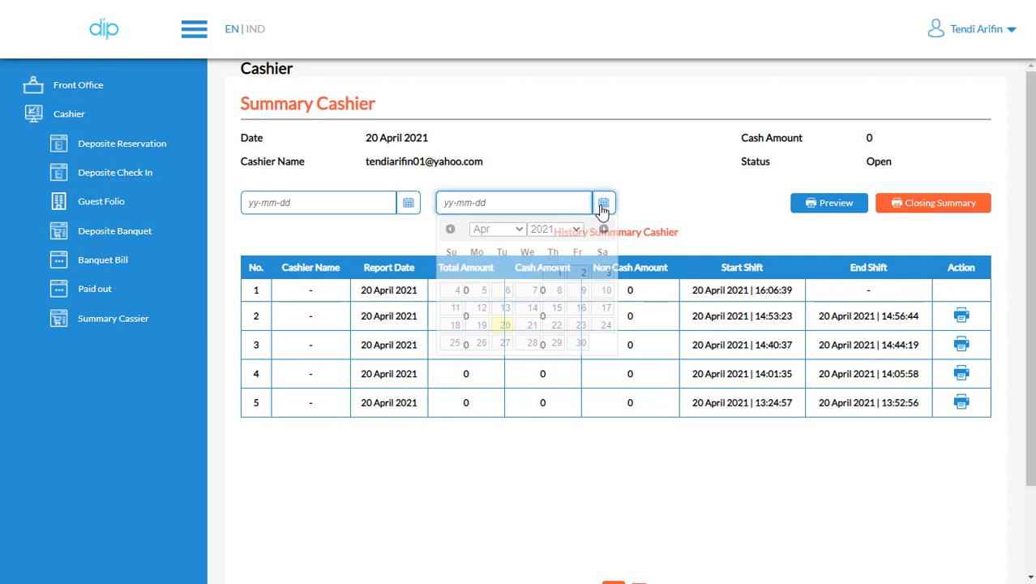
{"action": "left_click", "coordinate": [658, 213]}
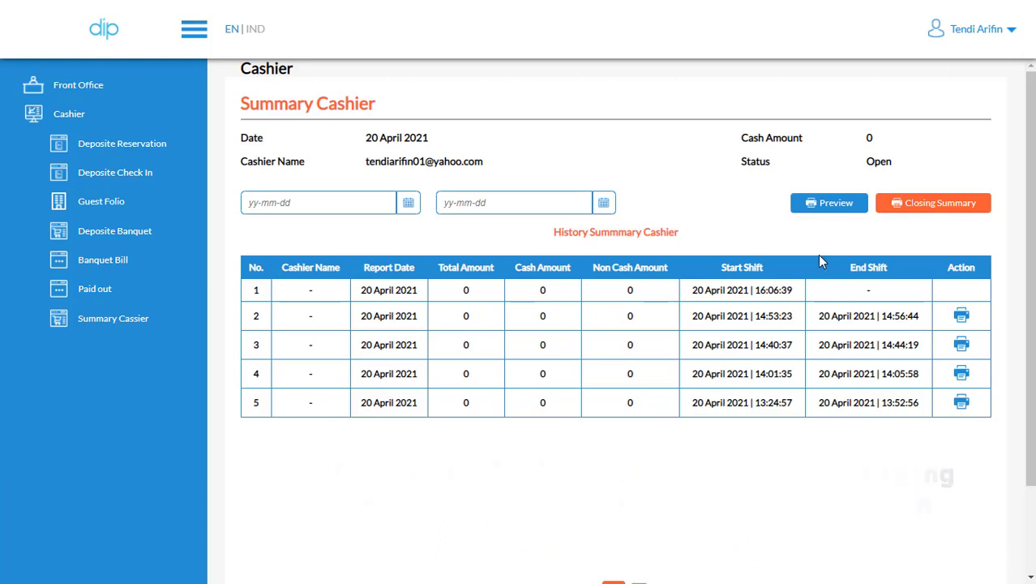
- Preview the current shift's cashier summary, review its payment and ledger totals, and close the preview
{"action": "left_click", "coordinate": [819, 209]}
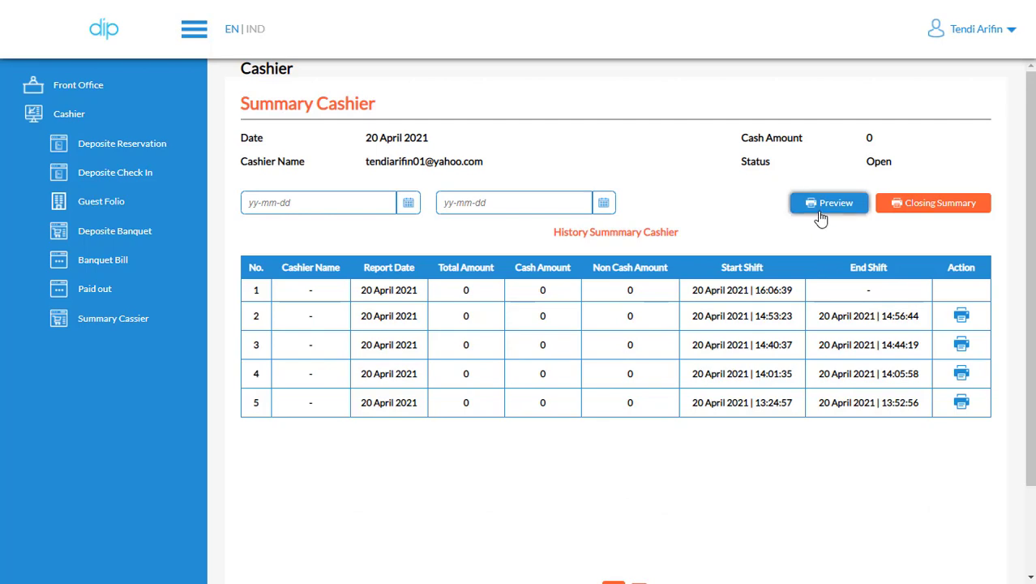
{"action": "left_click", "coordinate": [825, 208]}
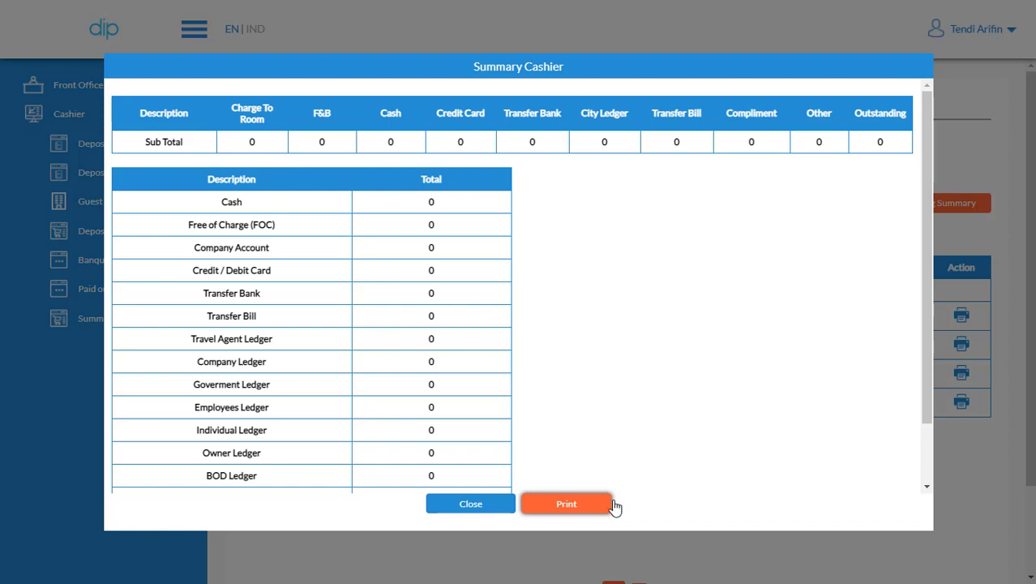
{"action": "scroll", "coordinate": [614, 392], "scroll_direction": "down", "scroll_amount": 2}
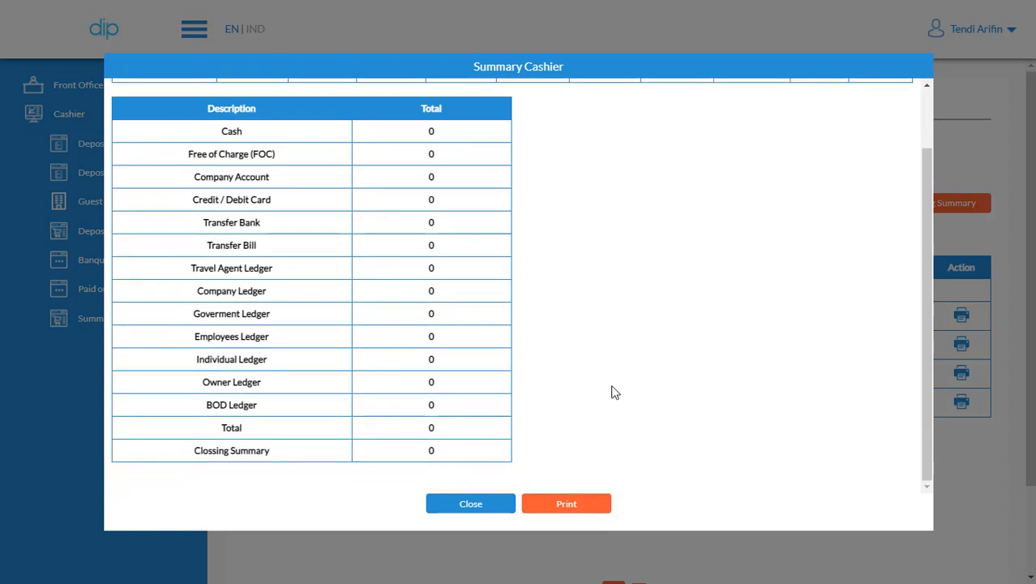
{"action": "scroll", "coordinate": [614, 392], "scroll_direction": "up", "scroll_amount": 2}
{"action": "scroll", "coordinate": [614, 392], "scroll_direction": "down", "scroll_amount": 3}
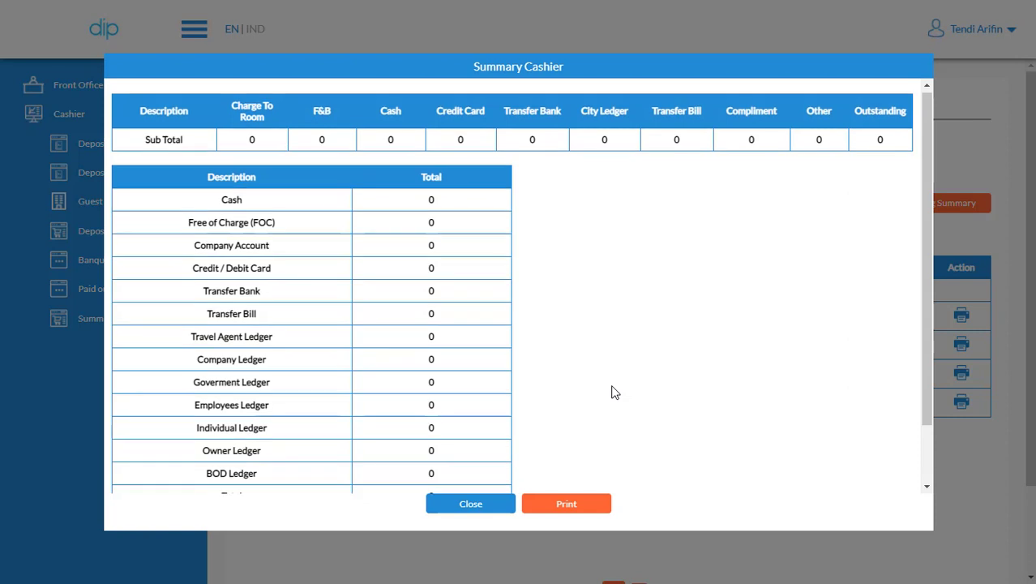
{"action": "scroll", "coordinate": [614, 392], "scroll_direction": "up", "scroll_amount": 2}
{"action": "scroll", "coordinate": [613, 393], "scroll_direction": "up", "scroll_amount": 1}
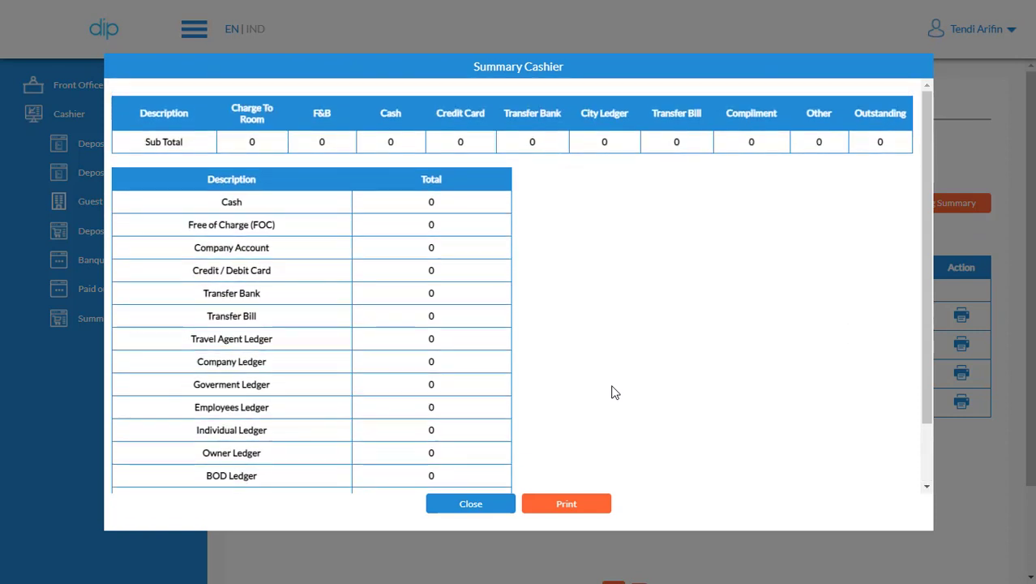
{"action": "left_click", "coordinate": [500, 505]}
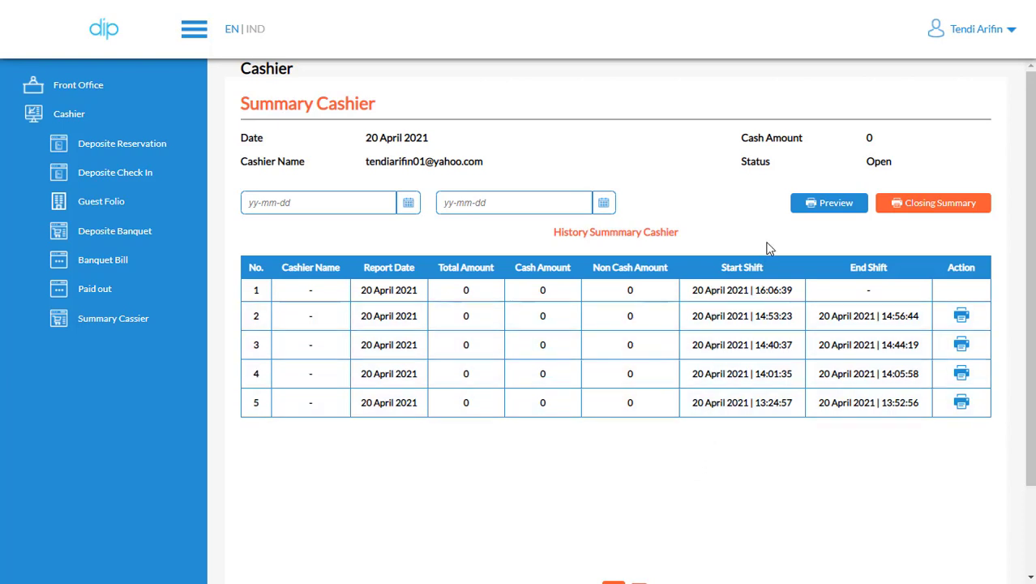
- Close the shift with Closing Summary and view the report's print preview without printing it
{"action": "left_click", "coordinate": [957, 209]}
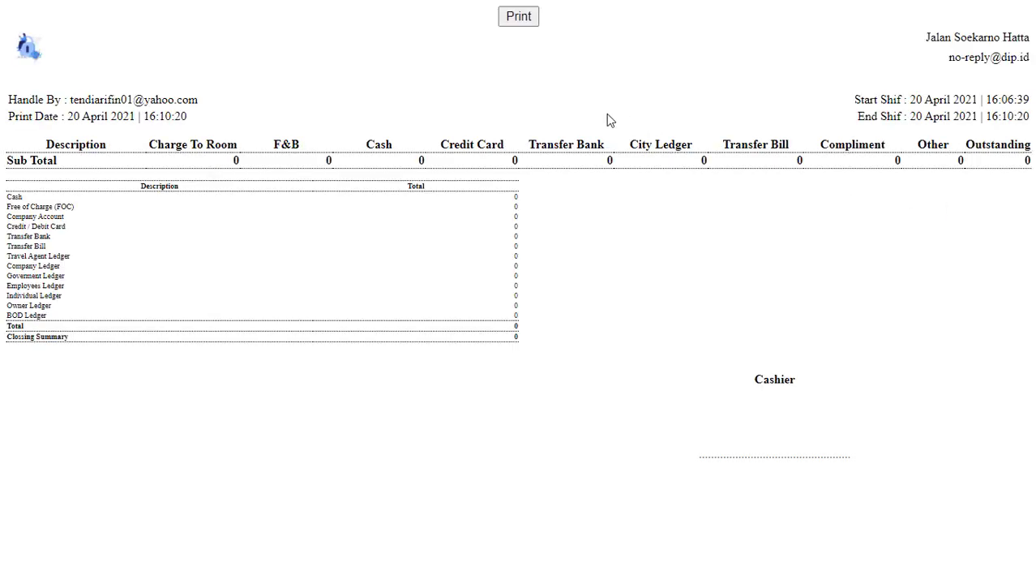
{"action": "left_click", "coordinate": [519, 21]}
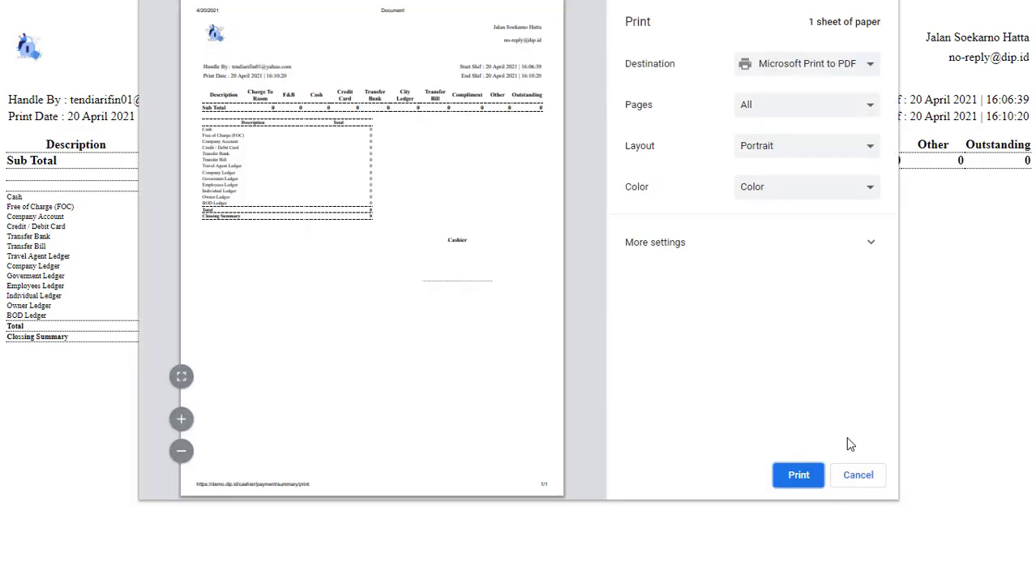
{"action": "left_click", "coordinate": [857, 477]}
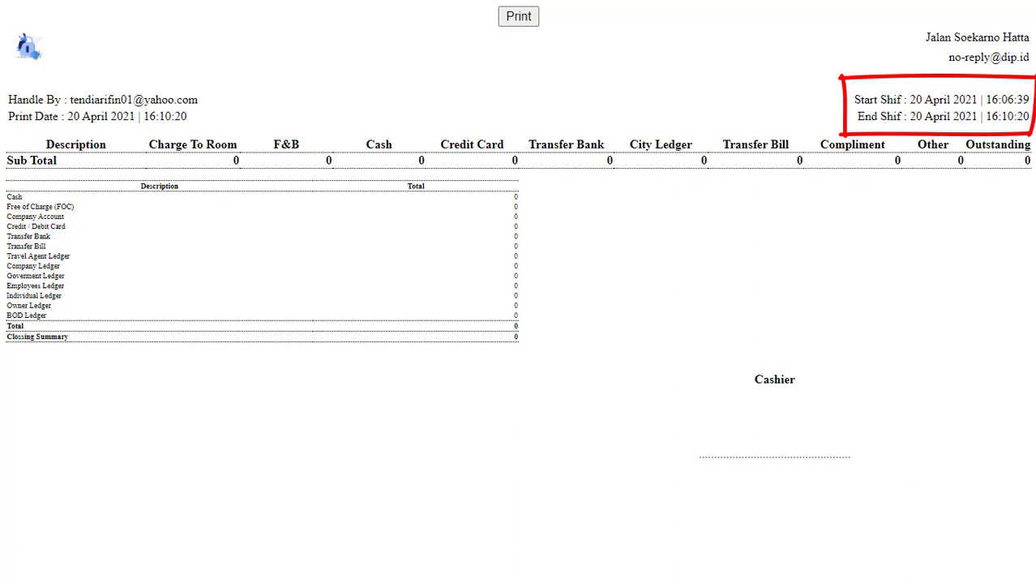
- Exit full screen and check the closing report's print settings again without printing
{"action": "right_click", "coordinate": [606, 230]}
{"action": "left_click", "coordinate": [612, 237]}
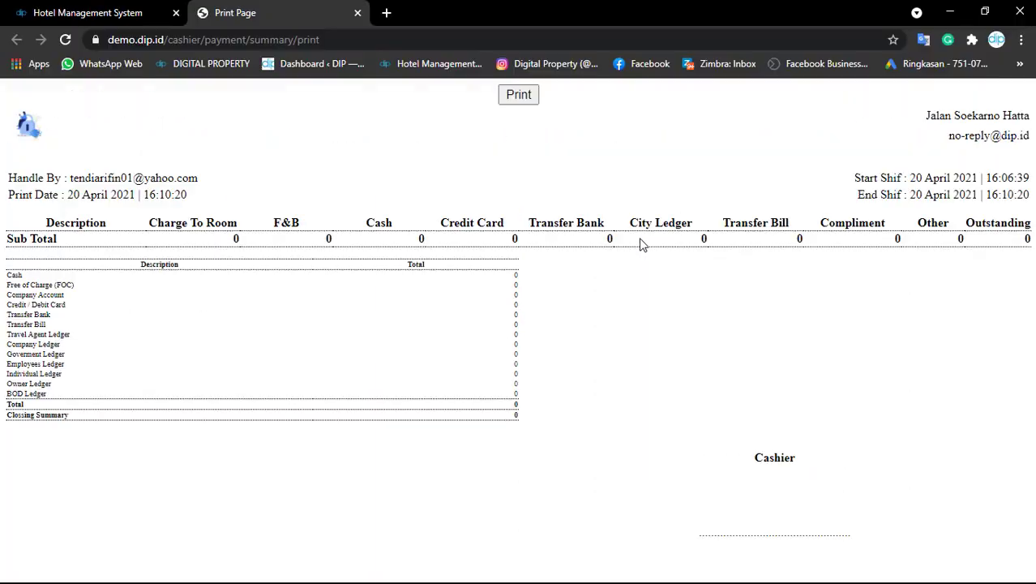
{"action": "left_click", "coordinate": [523, 102]}
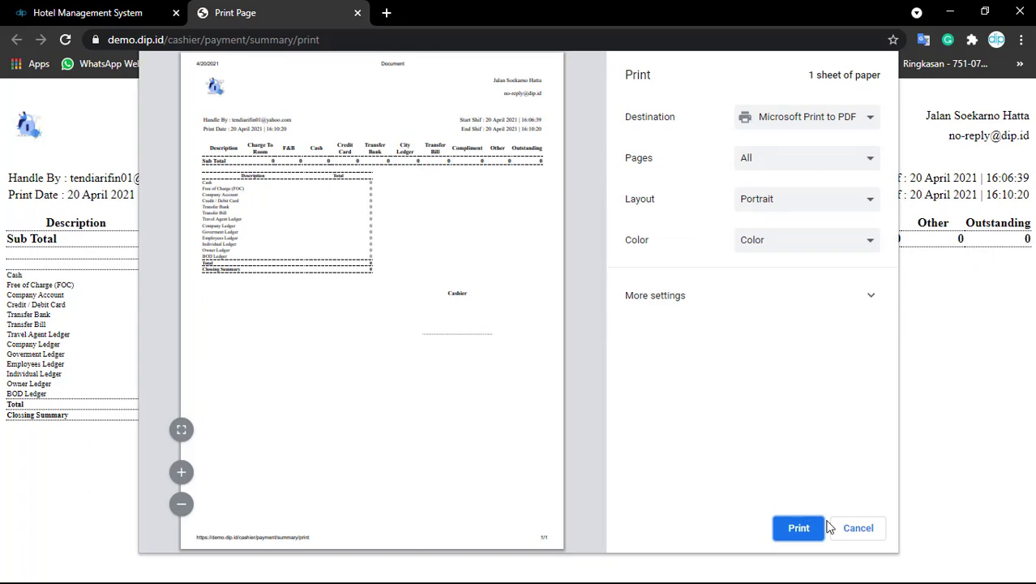
{"action": "left_click", "coordinate": [851, 528]}
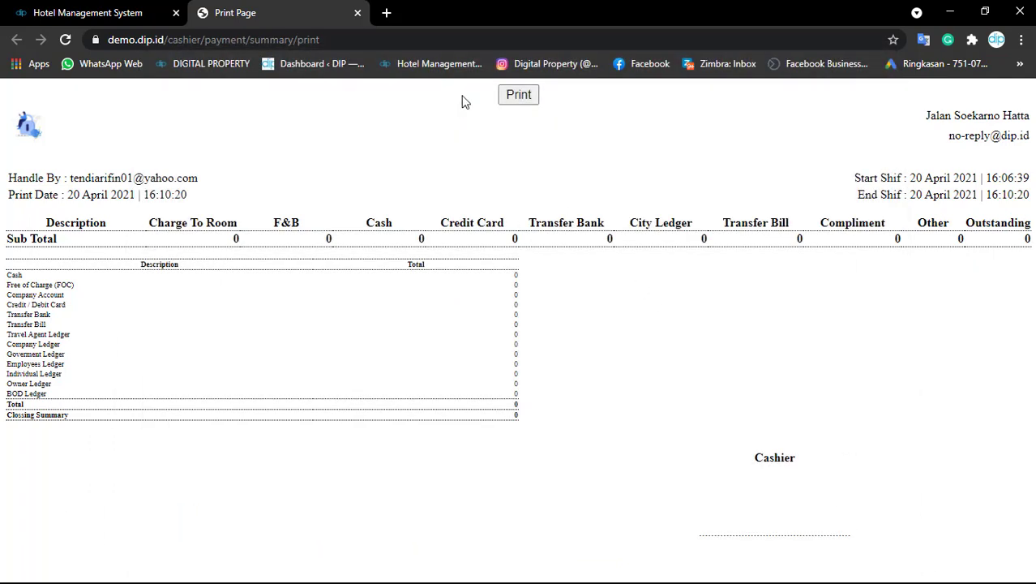
- Close the closing report's print page and return the hotel system to full screen
{"action": "left_click", "coordinate": [357, 15]}
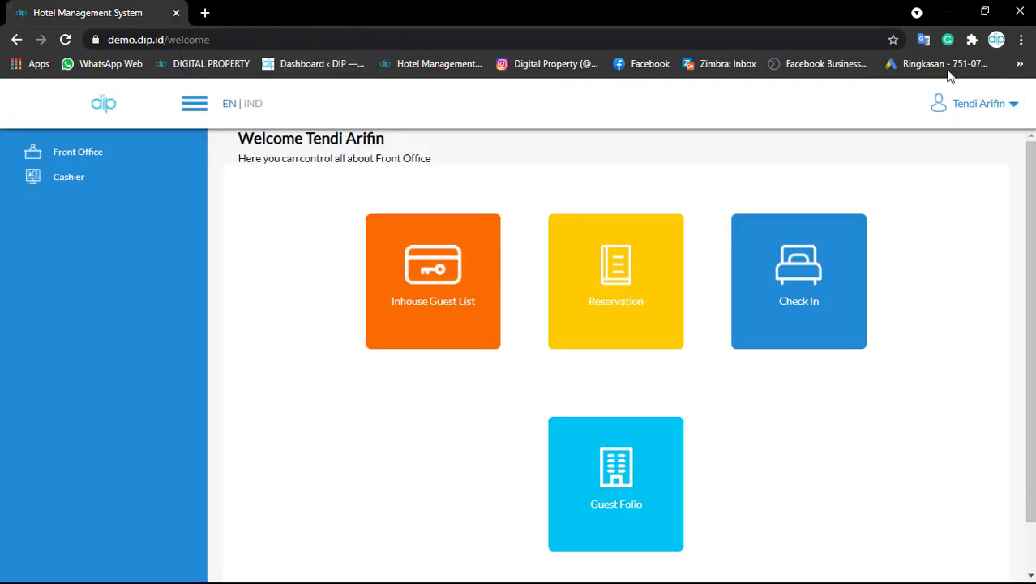
{"action": "left_click", "coordinate": [1021, 41]}
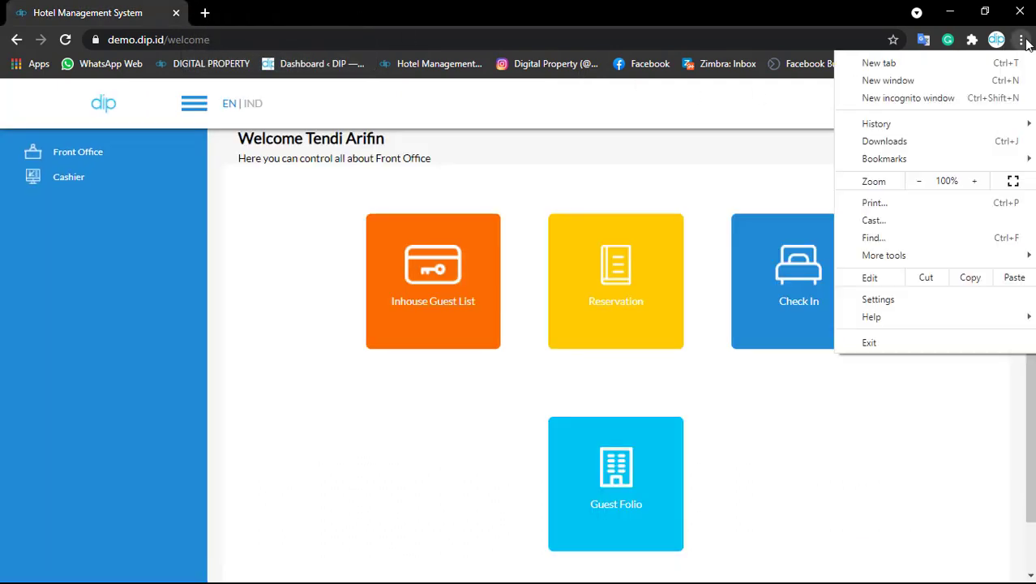
{"action": "left_click", "coordinate": [1014, 179]}
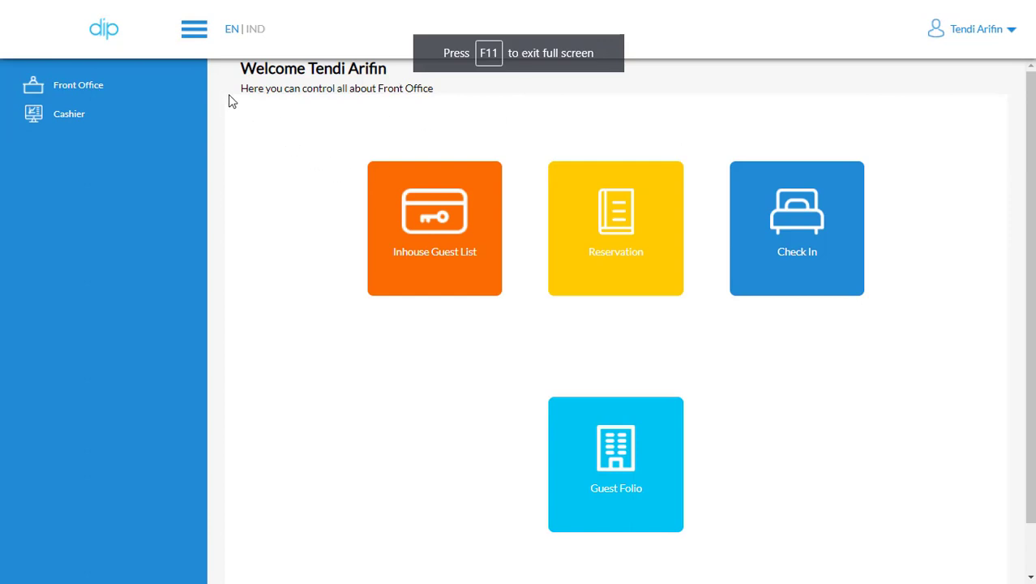
- Reopen the Summary Cashier page to check the ended shift's status and history entry
{"action": "left_click", "coordinate": [196, 84]}
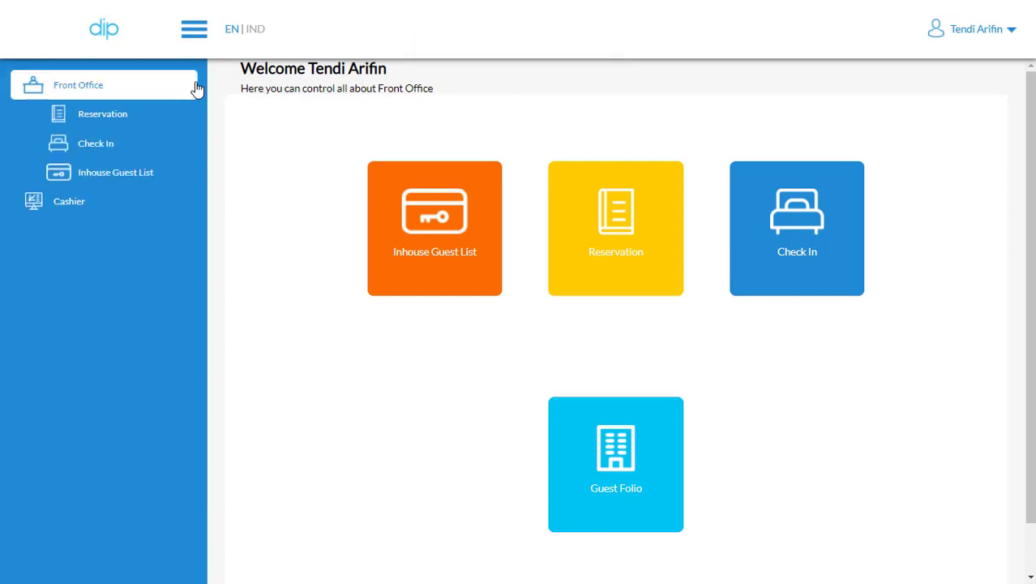
{"action": "left_click", "coordinate": [196, 86]}
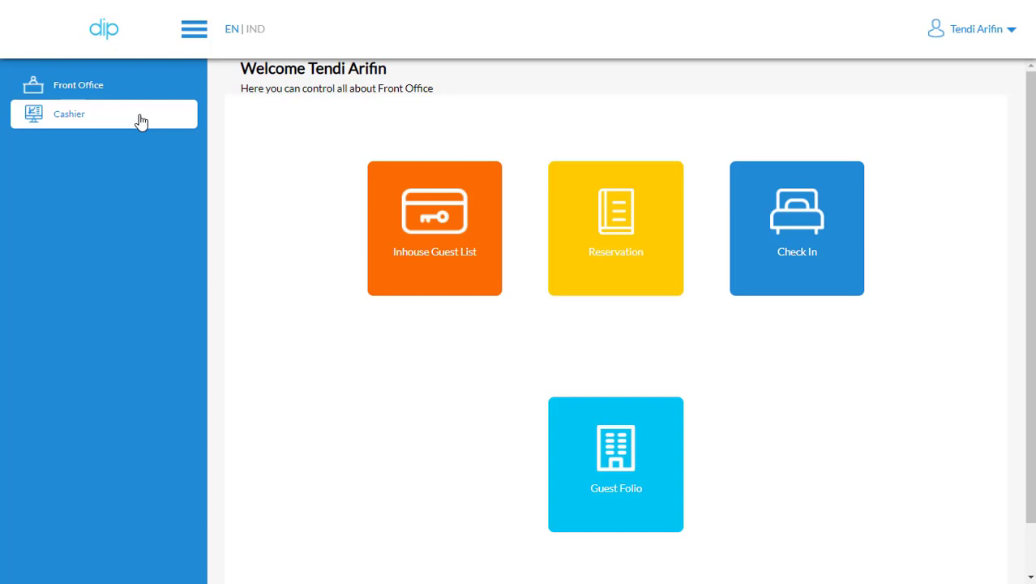
{"action": "left_click", "coordinate": [140, 120]}
{"action": "left_click", "coordinate": [177, 147]}
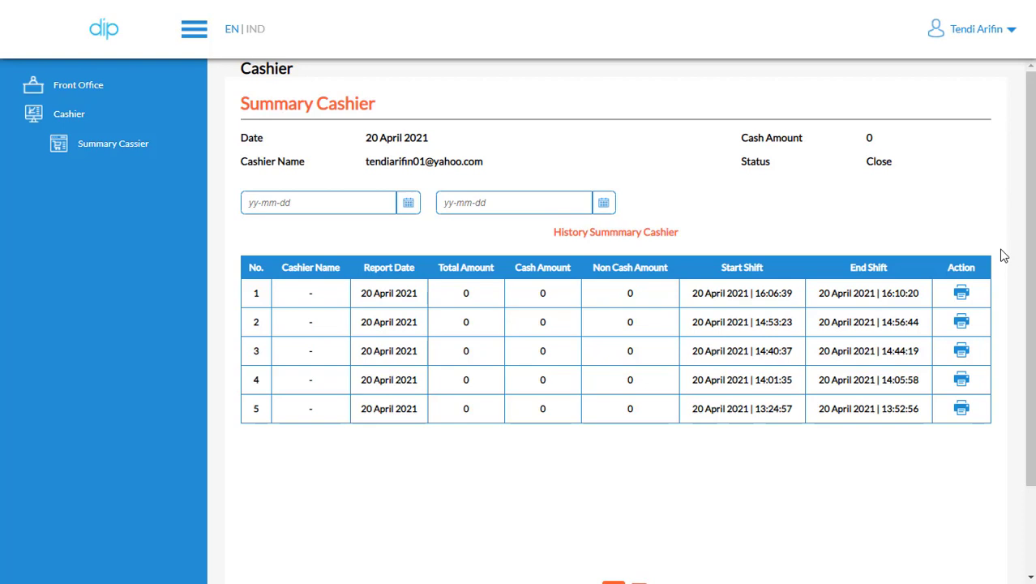
- Return to the dashboard and log out of the cashier account
{"action": "left_click", "coordinate": [152, 94]}
{"action": "left_click", "coordinate": [152, 94]}
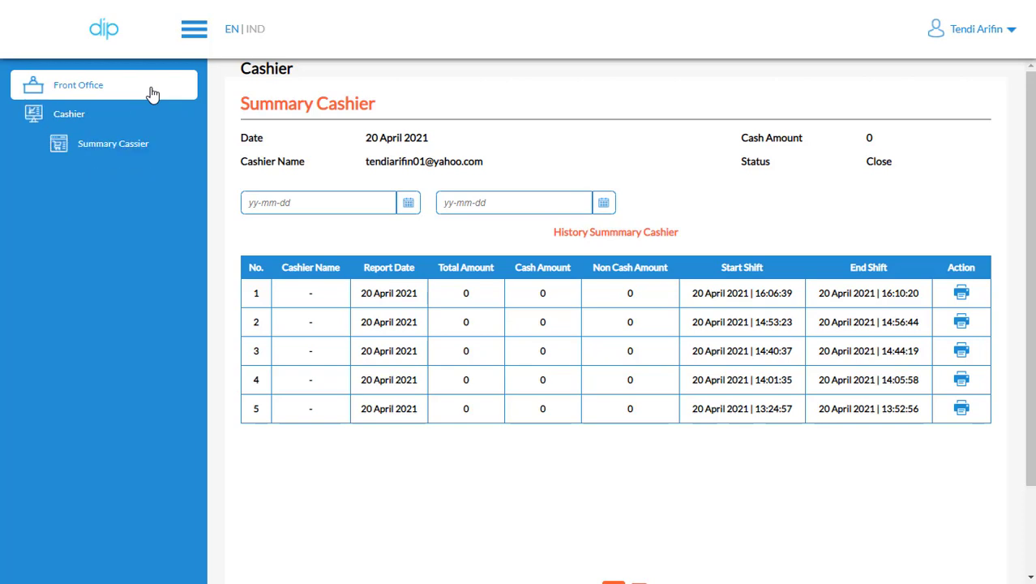
{"action": "left_click", "coordinate": [104, 40]}
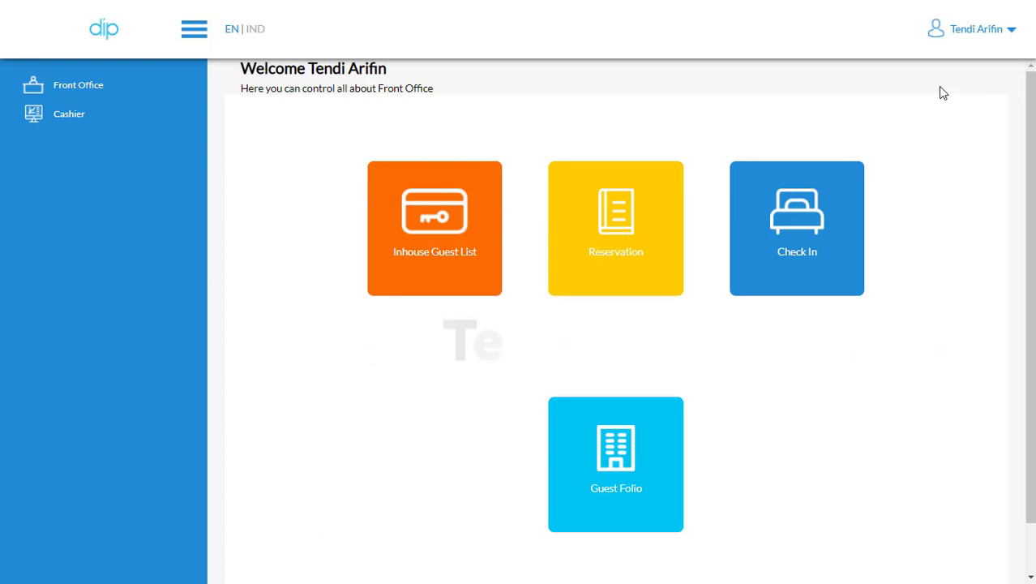
{"action": "left_click", "coordinate": [994, 35]}
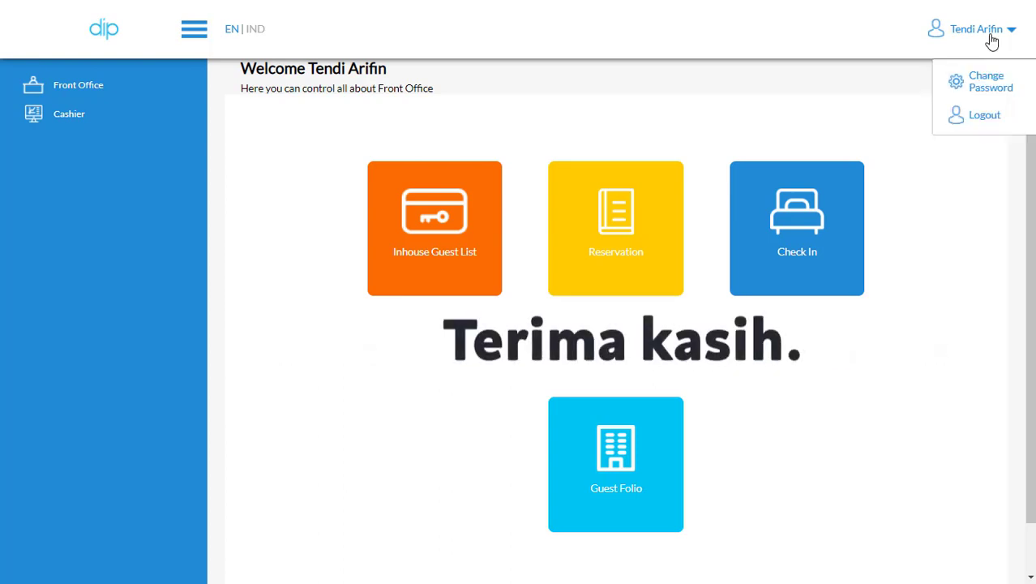
{"action": "left_click", "coordinate": [984, 116]}
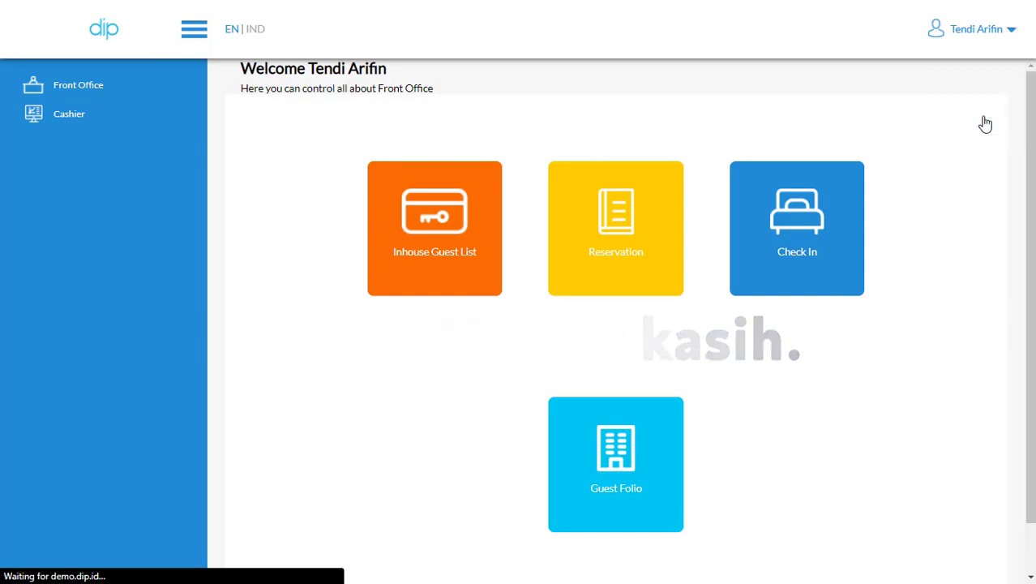